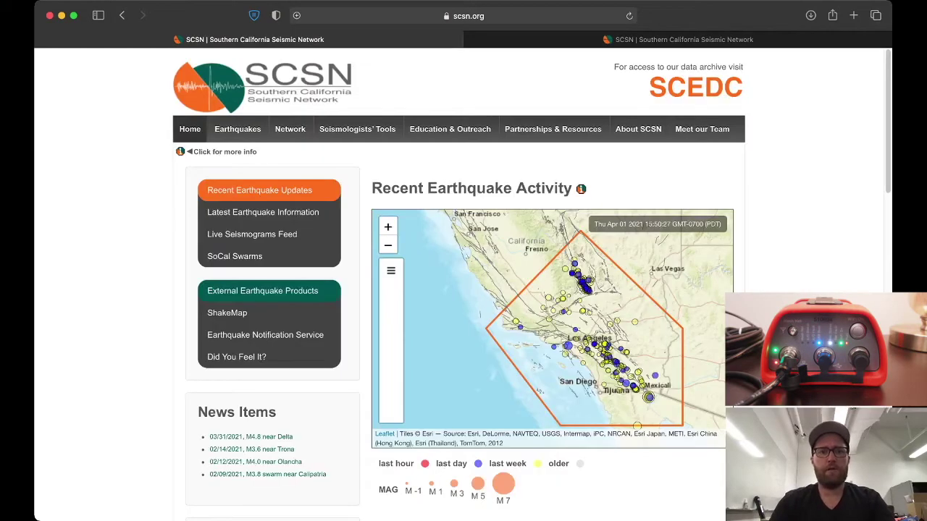
Load 10.1.1.191 and log in with the administrator user name and password
{"action": "key", "text": "super+l"}
{"action": "type", "text": "10.1.1.191"}
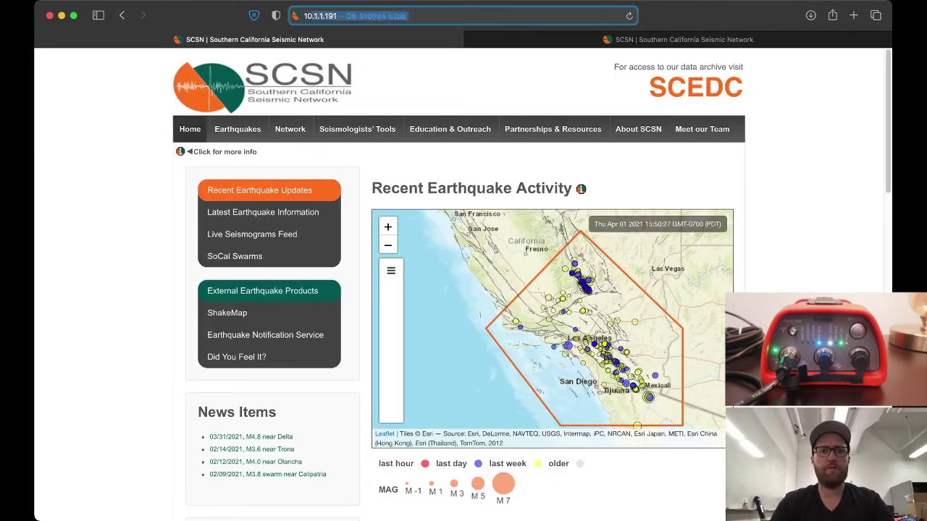
{"action": "key", "text": "Return"}
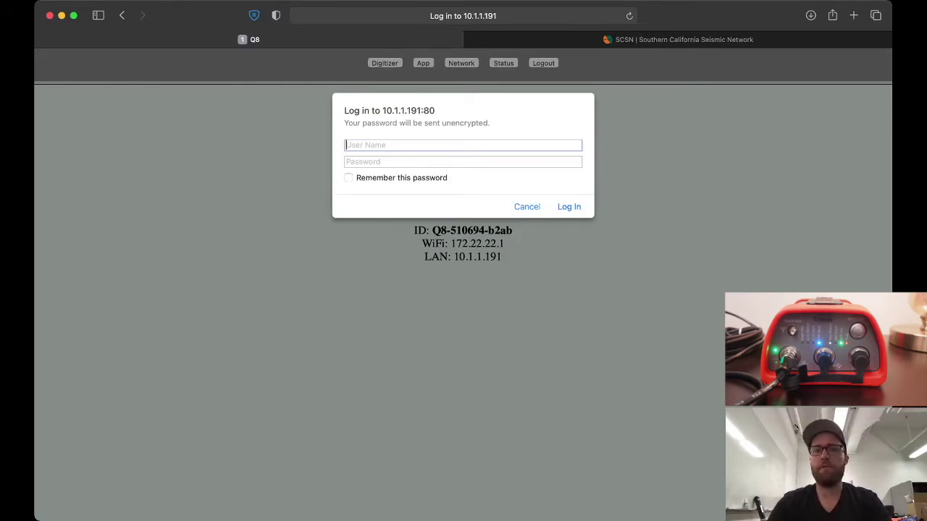
{"action": "type", "text": "admin"}
{"action": "key", "text": "Tab"}
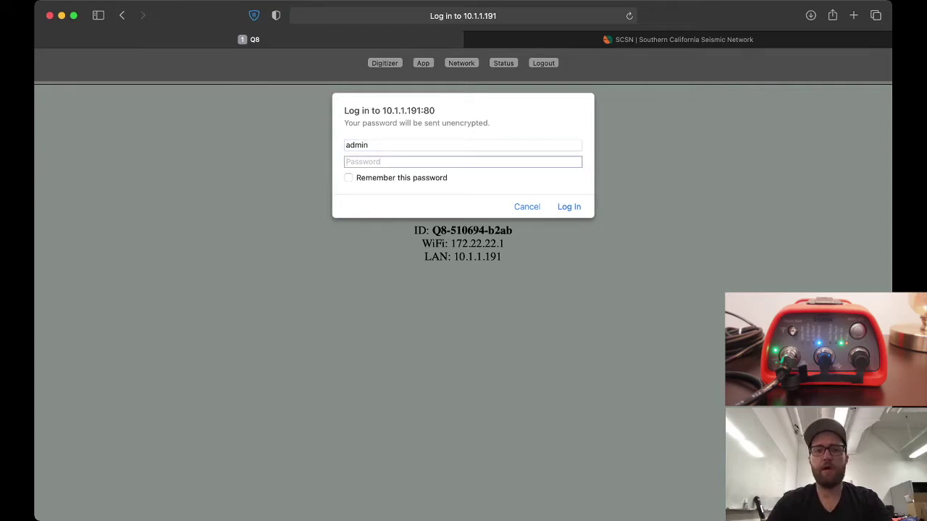
{"action": "type", "text": "•••"}
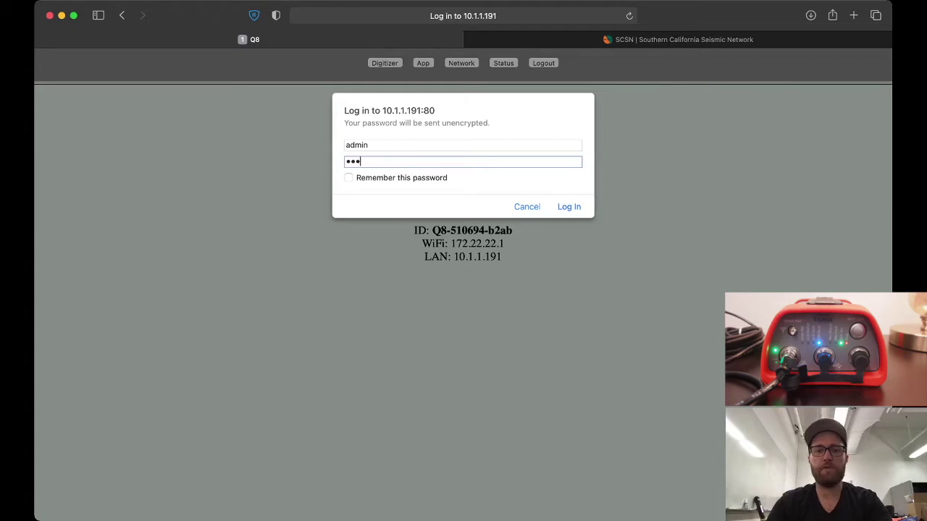
{"action": "type", "text": "•••••"}
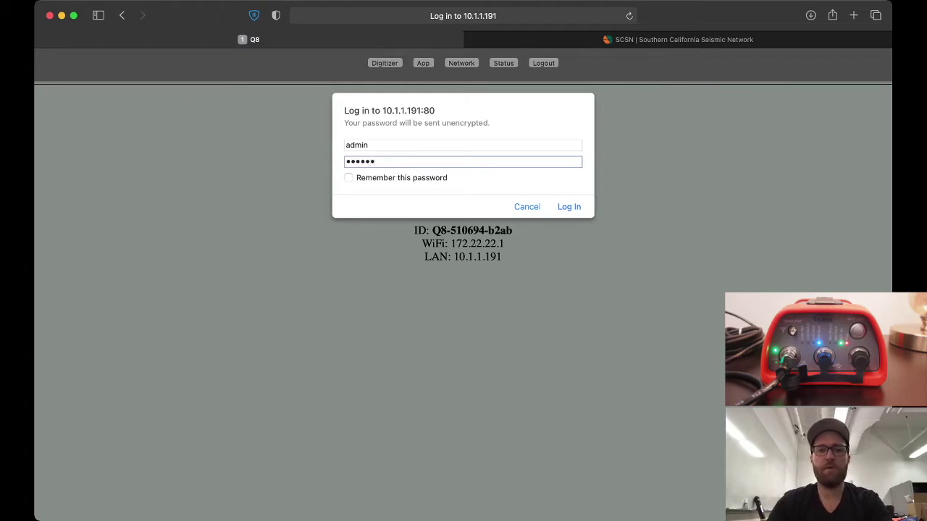
{"action": "key", "text": "Return"}
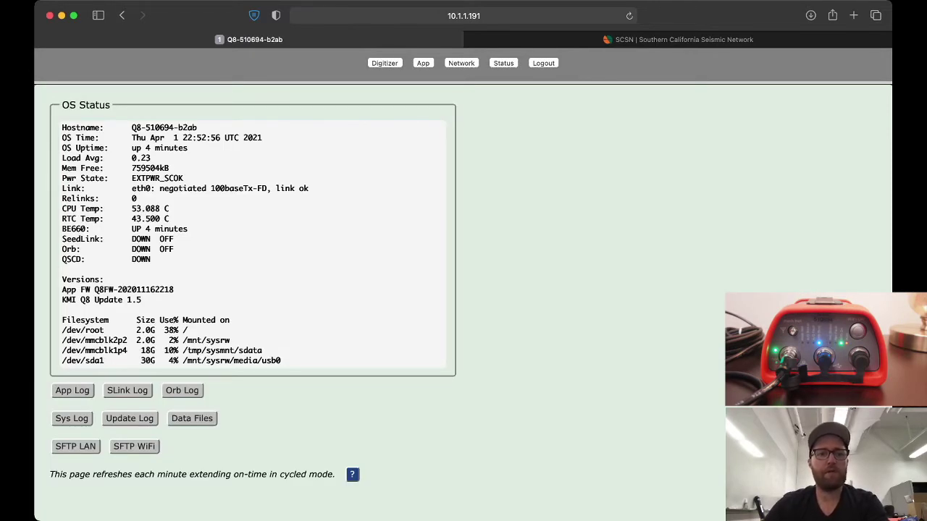
{"action": "left_click_drag", "start_coordinate": [62, 279], "coordinate": [72, 310]}
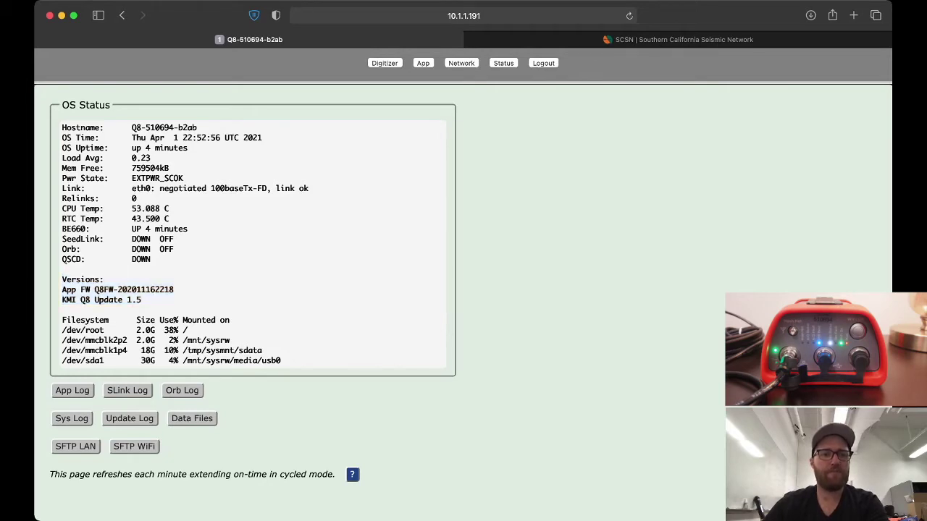
{"action": "left_click_drag", "start_coordinate": [117, 289], "coordinate": [154, 289]}
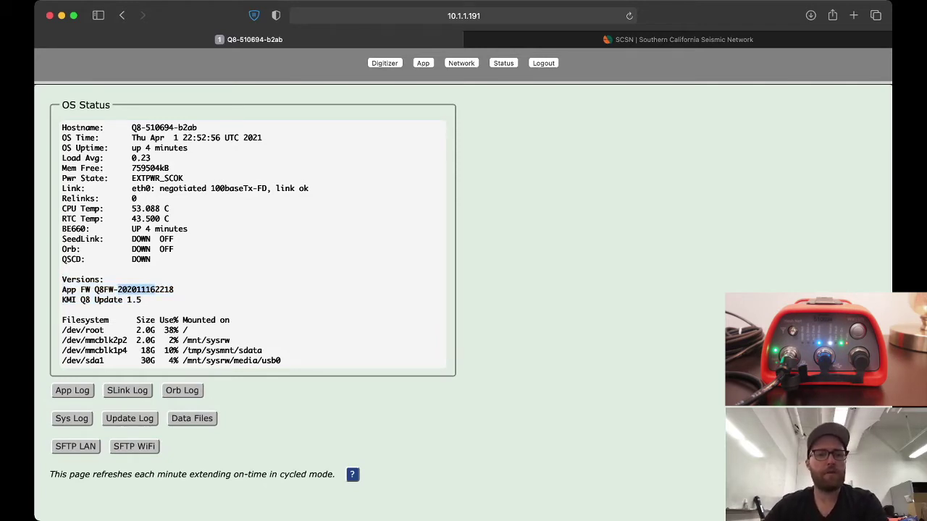
{"action": "left_click_drag", "start_coordinate": [61, 300], "coordinate": [141, 299]}
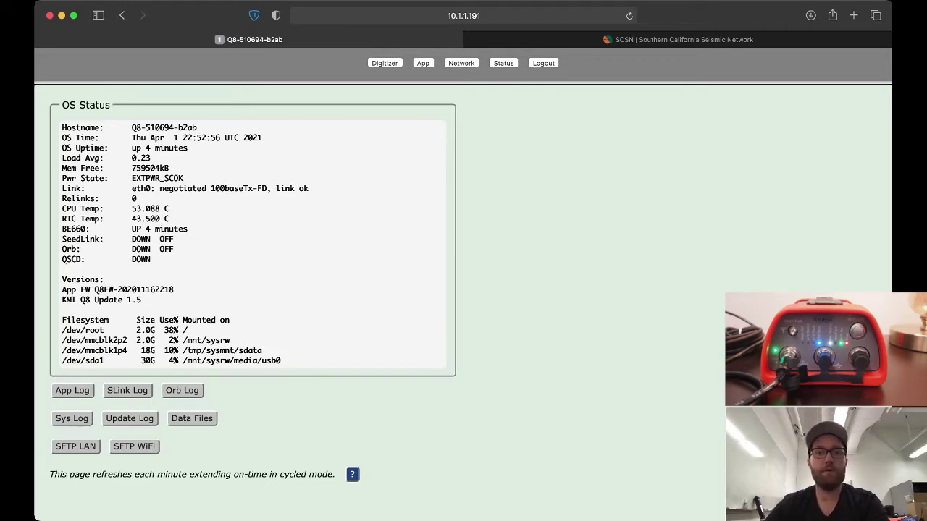
{"action": "left_click", "coordinate": [461, 63]}
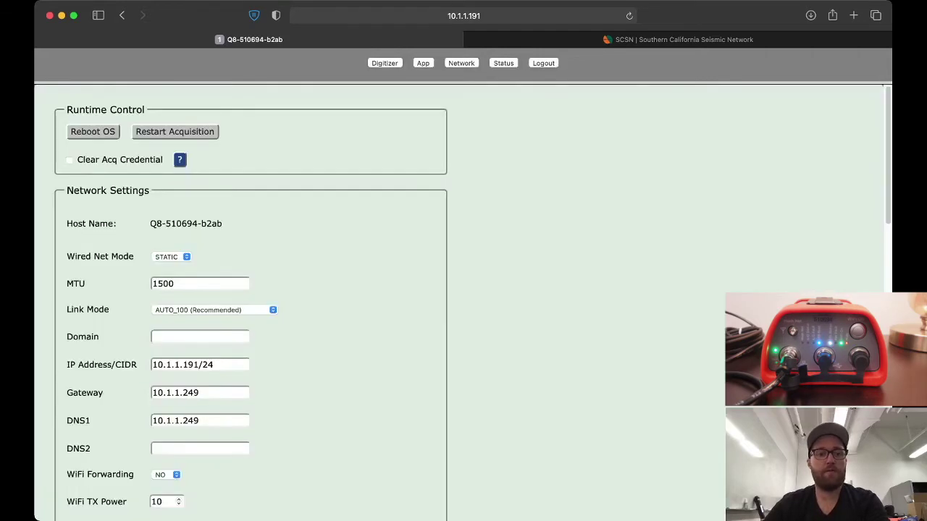
Scroll the Network page down to the Software Update section
{"action": "scroll", "coordinate": [472, 306], "scroll_direction": "down", "scroll_amount": 10}
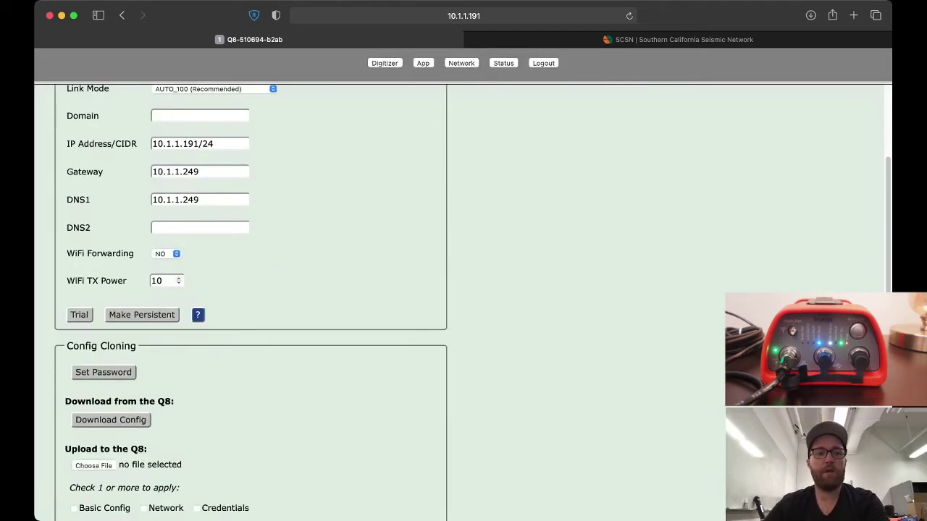
{"action": "scroll", "coordinate": [464, 303], "scroll_direction": "down", "scroll_amount": 4}
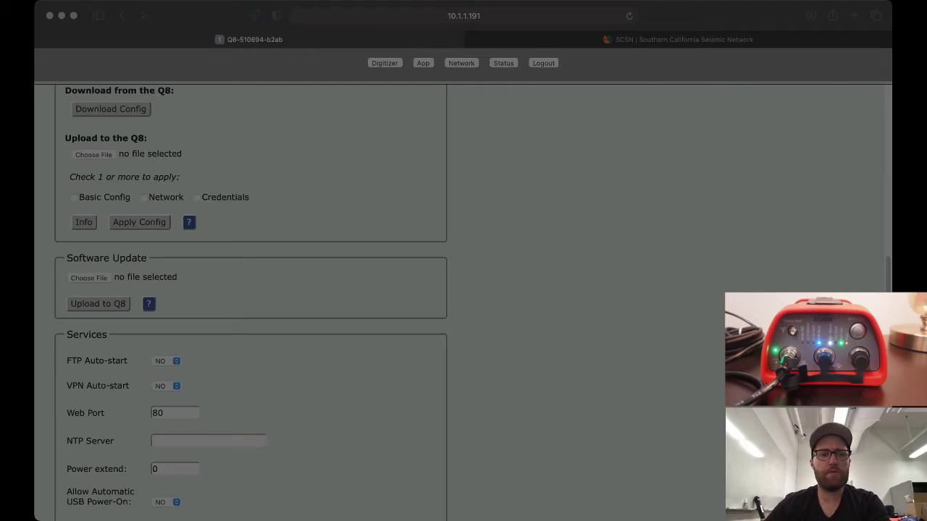
{"action": "key", "text": "Return"}
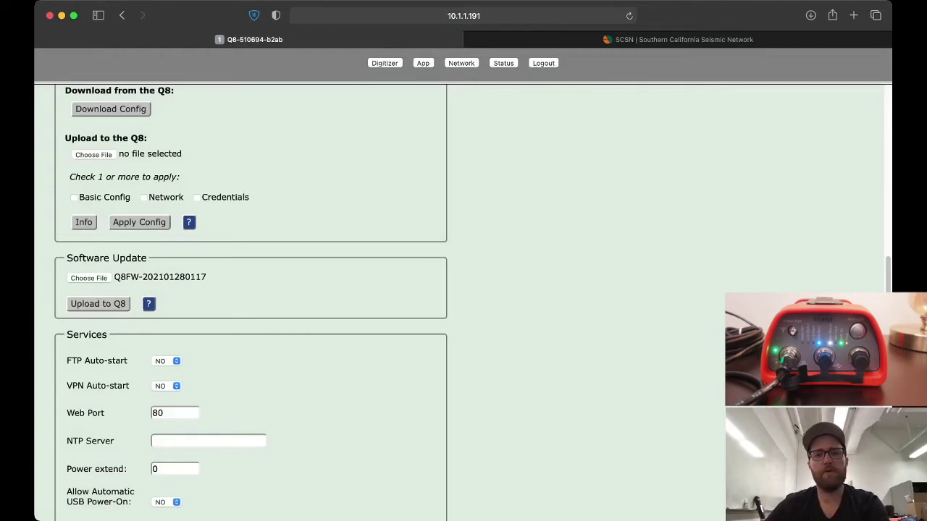
{"action": "left_click", "coordinate": [98, 303]}
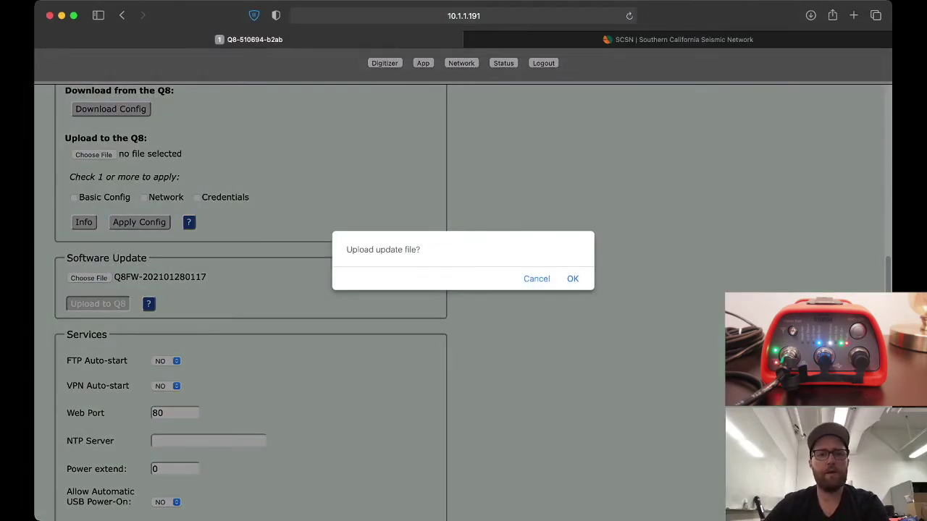
{"action": "key", "text": "Return"}
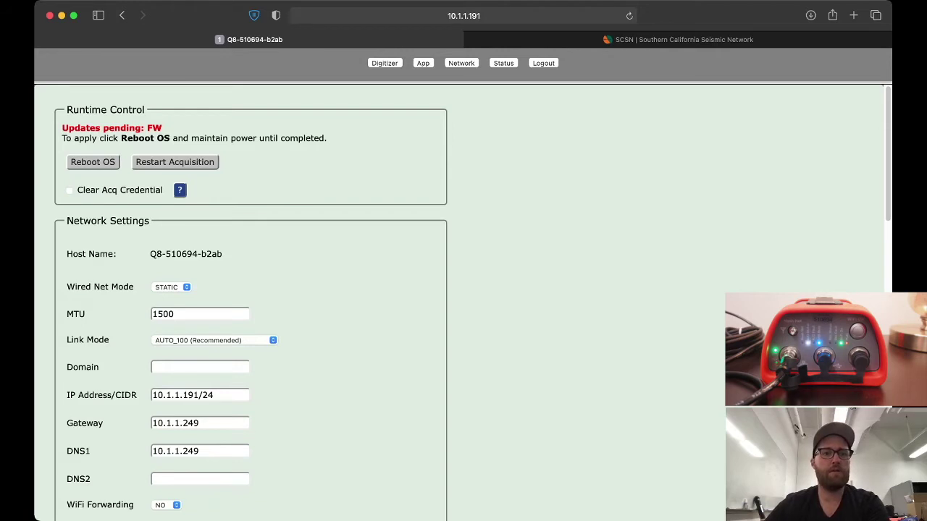
Reboot the Q8 OS to apply the firmware, then return to the SCSN earthquake page
{"action": "left_click", "coordinate": [92, 162]}
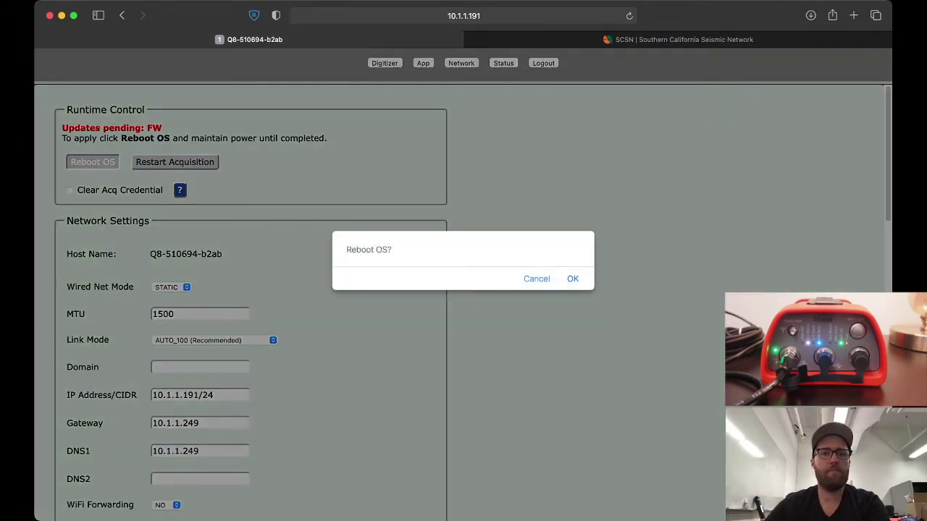
{"action": "key", "text": "Return"}
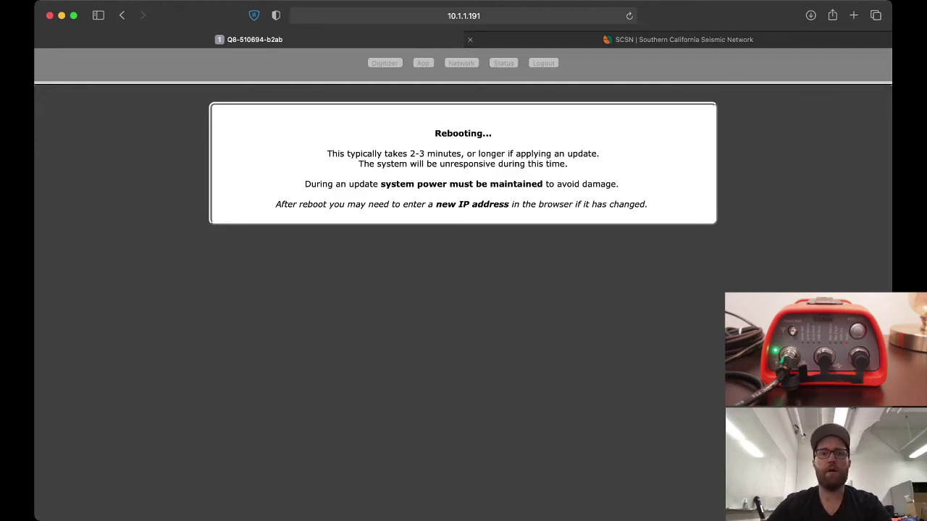
{"action": "left_click", "coordinate": [681, 39]}
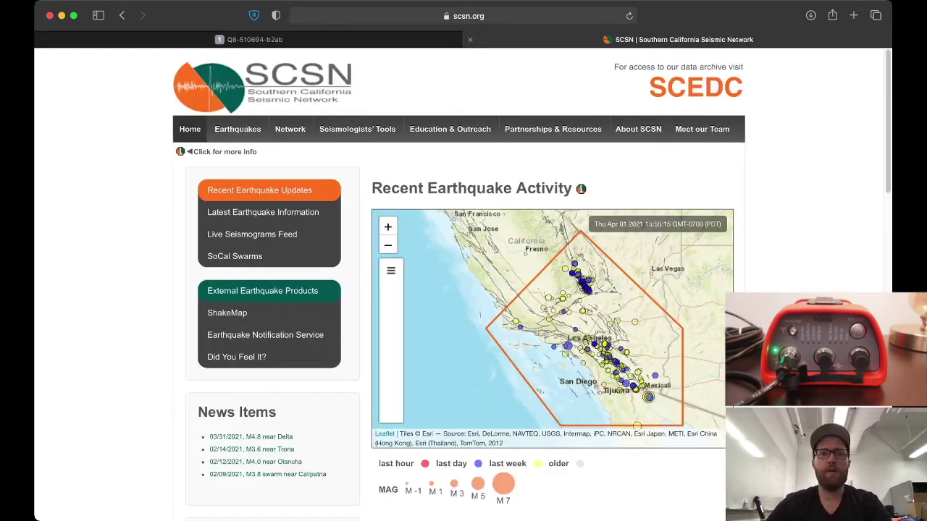
{"action": "key", "text": "super+l"}
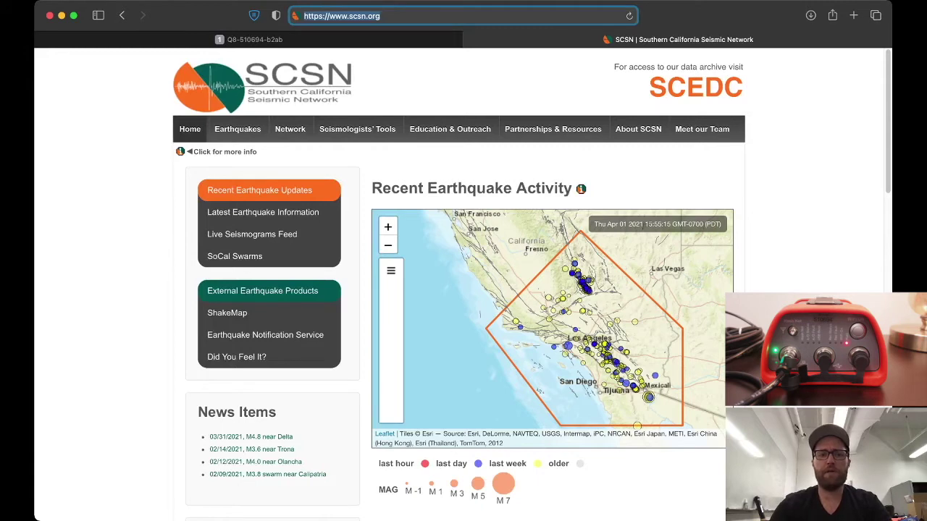
{"action": "key", "text": "BackSpace"}
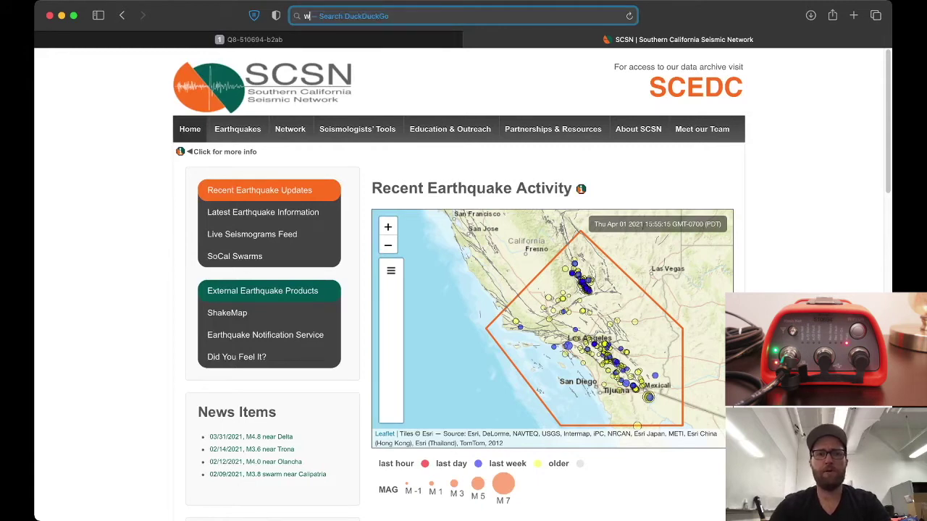
{"action": "type", "text": "www.qantix"}
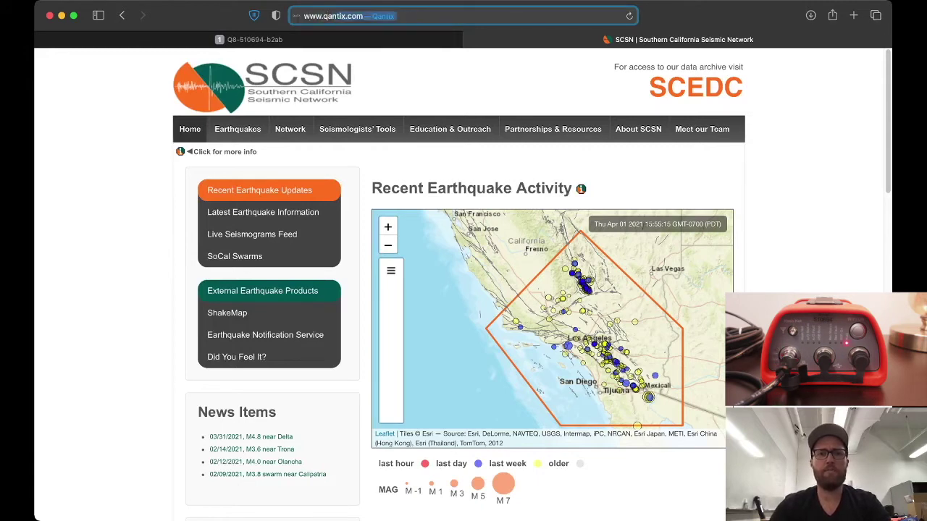
{"action": "type", "text": ".com"}
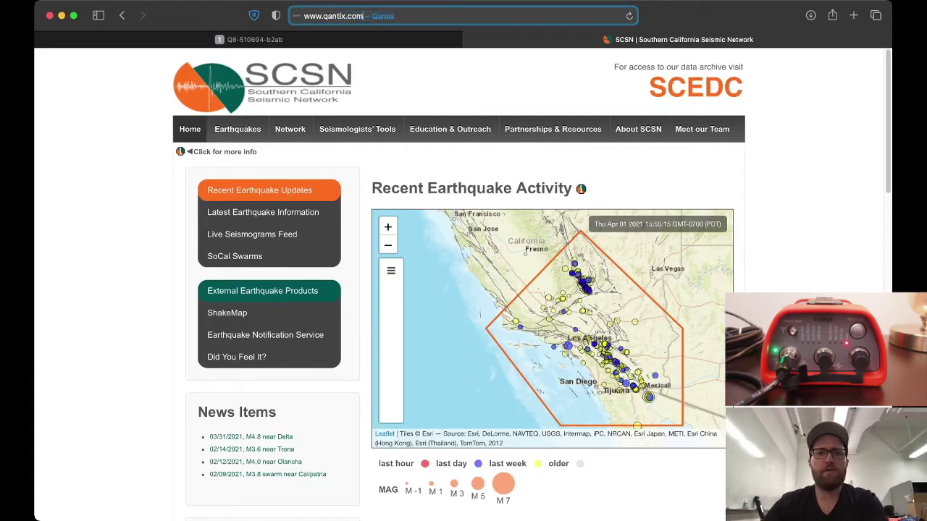
{"action": "key", "text": "Return"}
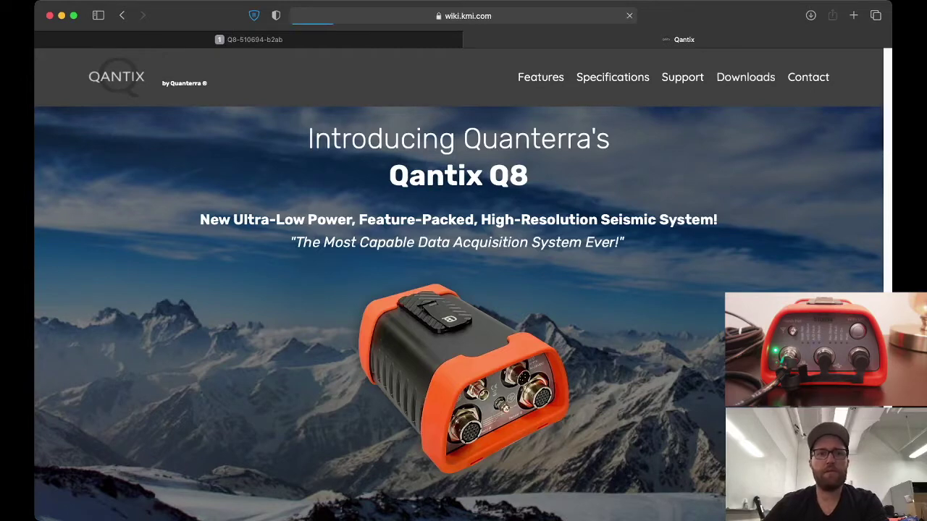
{"action": "scroll", "coordinate": [464, 289], "scroll_direction": "up", "scroll_amount": 5}
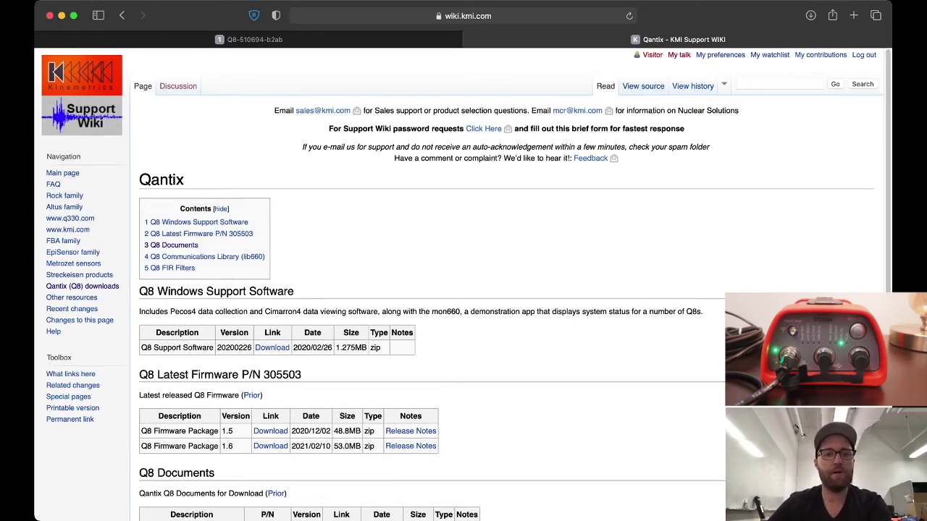
Scroll through the Q8 firmware downloads, then switch back to the rebooting digitizer's tab
{"action": "scroll", "coordinate": [463, 289], "scroll_direction": "down", "scroll_amount": 1}
{"action": "scroll", "coordinate": [463, 289], "scroll_direction": "down", "scroll_amount": 2}
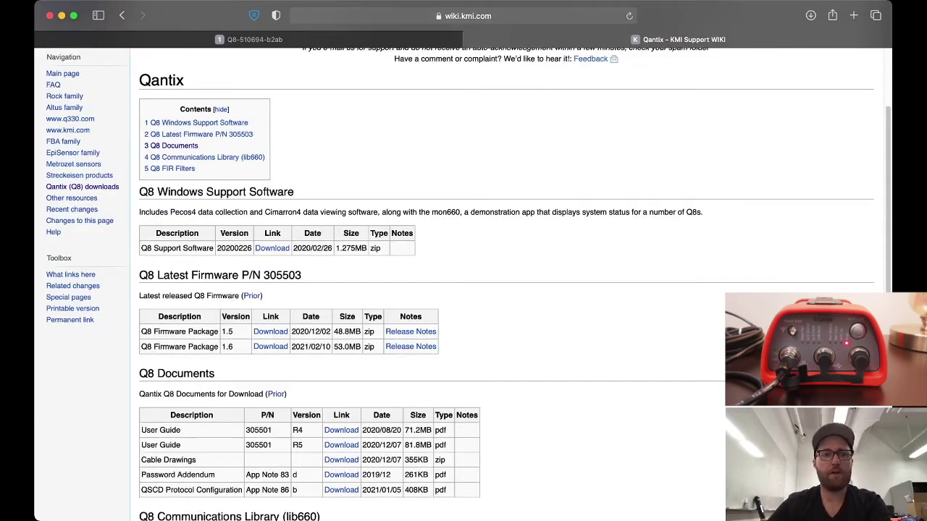
{"action": "scroll", "coordinate": [463, 290], "scroll_direction": "down", "scroll_amount": 1}
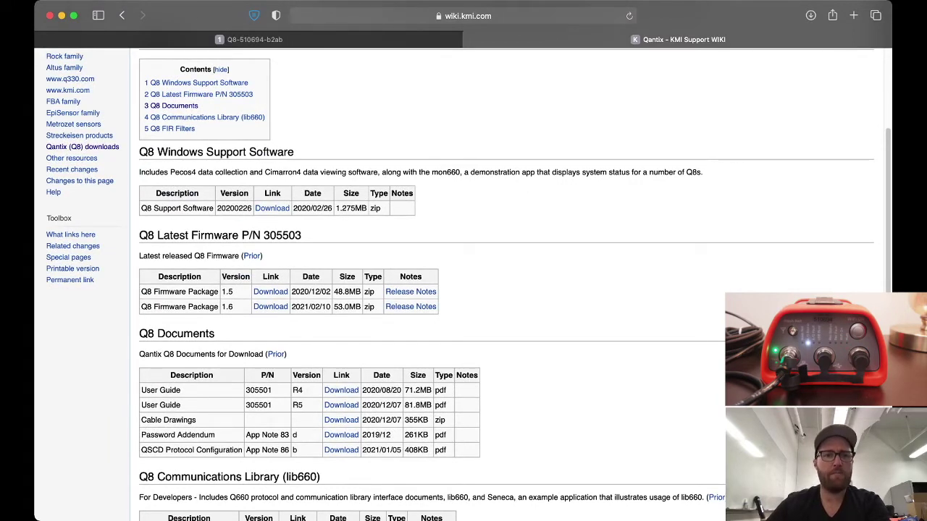
{"action": "scroll", "coordinate": [463, 290], "scroll_direction": "down", "scroll_amount": 2}
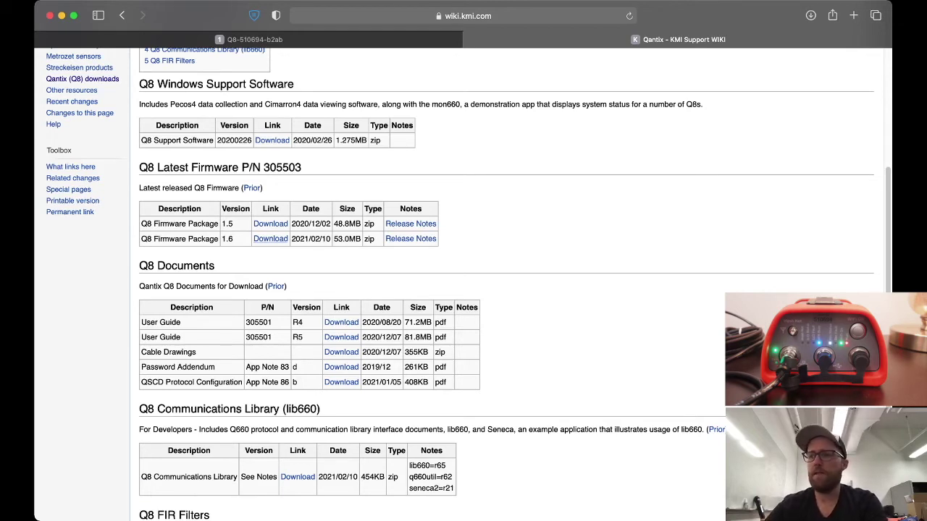
{"action": "key", "text": "ctrl+shift+Tab"}
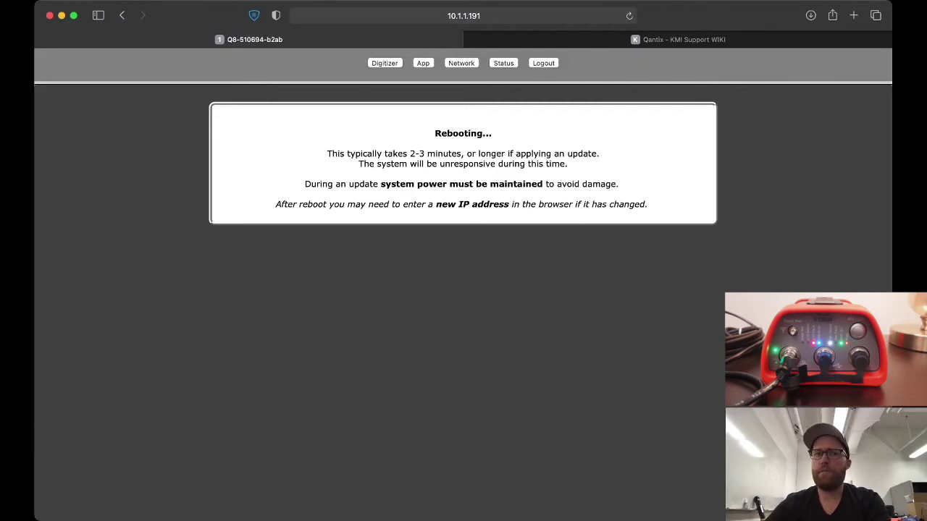
{"action": "key", "text": "super+l"}
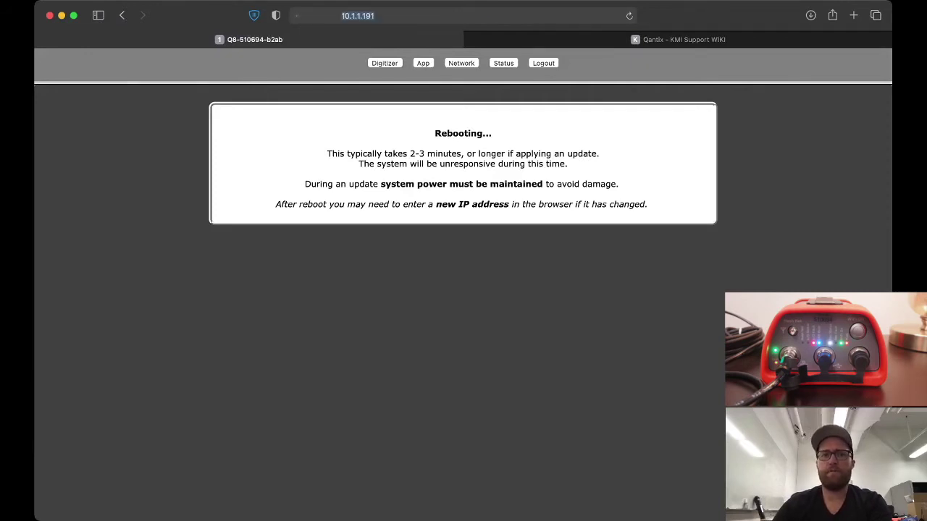
{"action": "key", "text": "Return"}
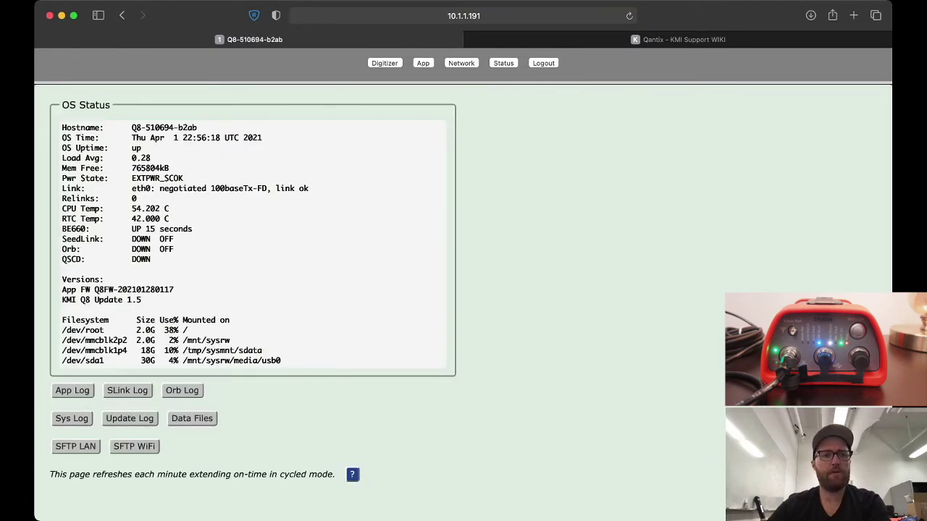
{"action": "left_click_drag", "start_coordinate": [62, 290], "coordinate": [174, 289]}
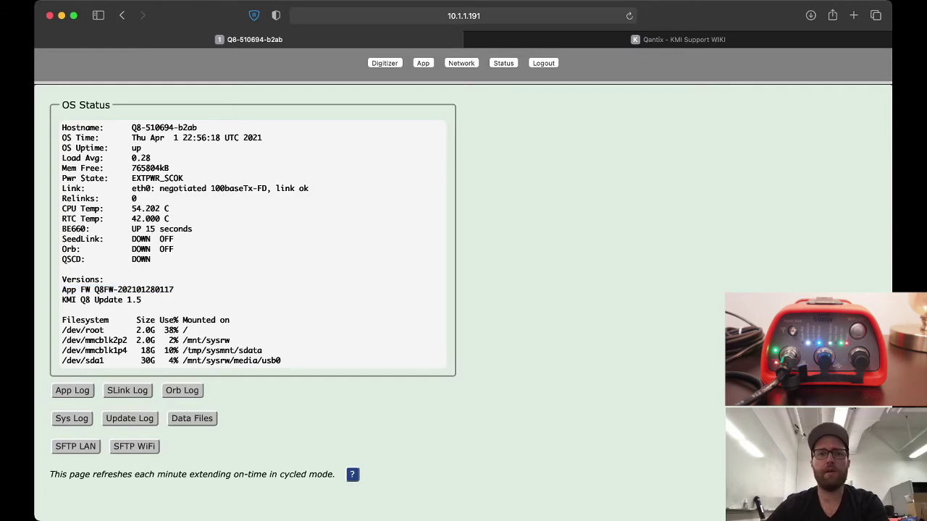
On the Network page, upload the Q8OS-Update_1_6 package and confirm, leaving OS updates pending
{"action": "left_click", "coordinate": [462, 63]}
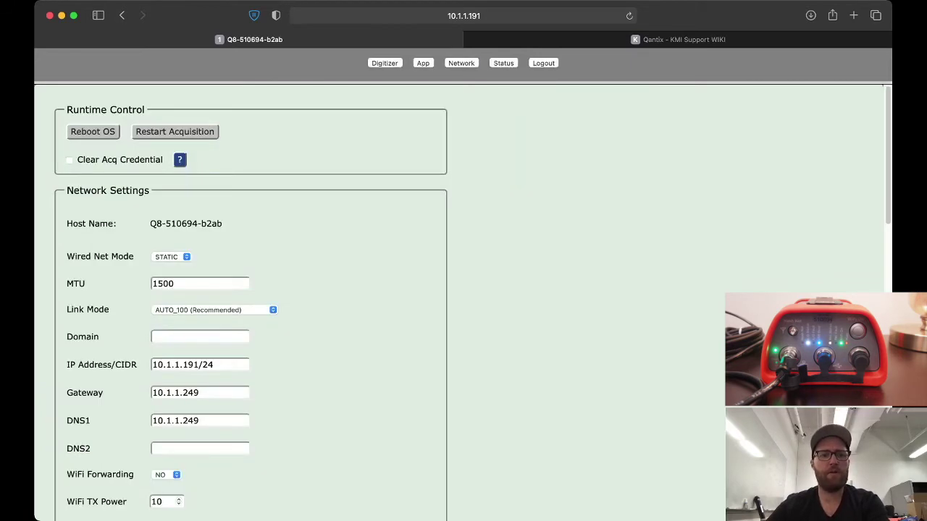
{"action": "scroll", "coordinate": [251, 304], "scroll_direction": "down", "scroll_amount": 10}
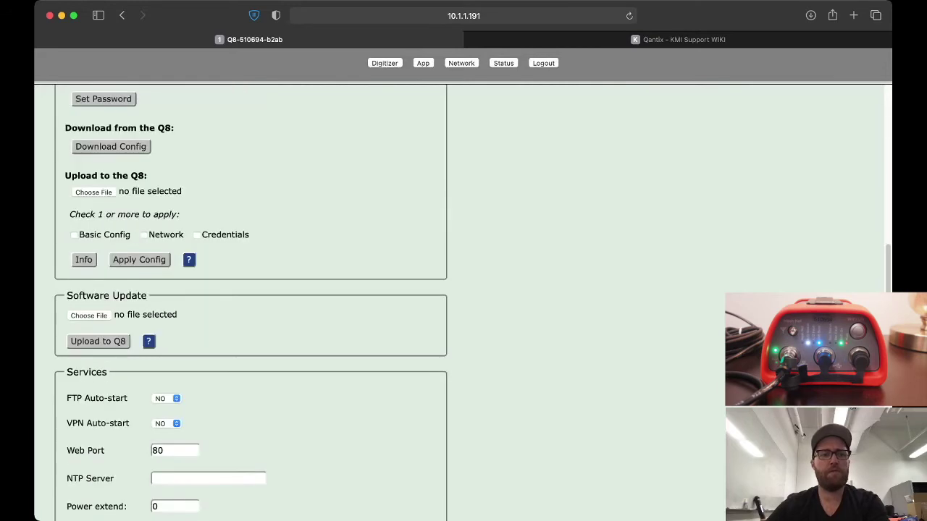
{"action": "left_click", "coordinate": [88, 272]}
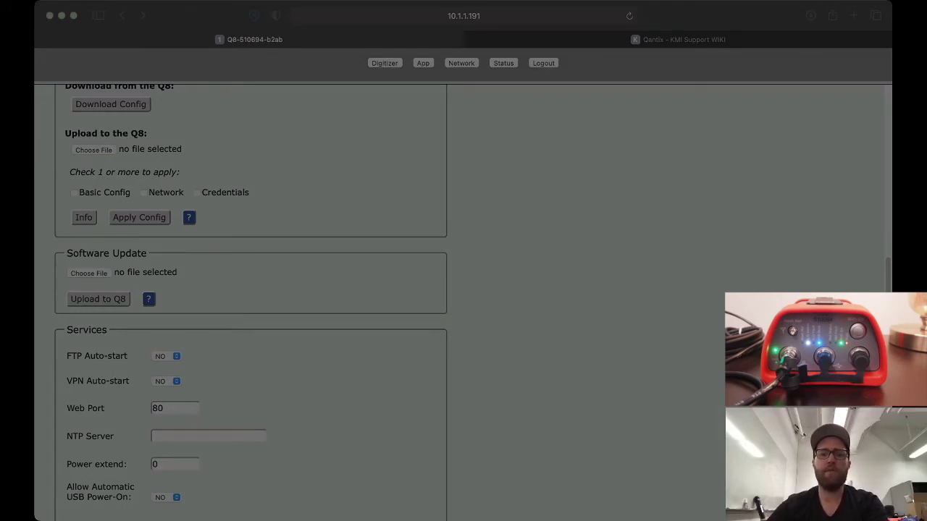
{"action": "key", "text": "Return"}
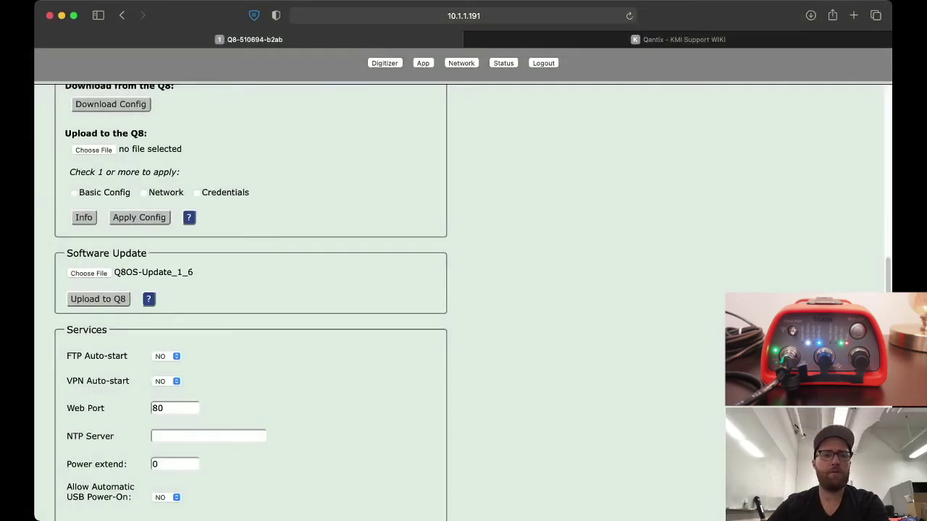
{"action": "key", "text": "space"}
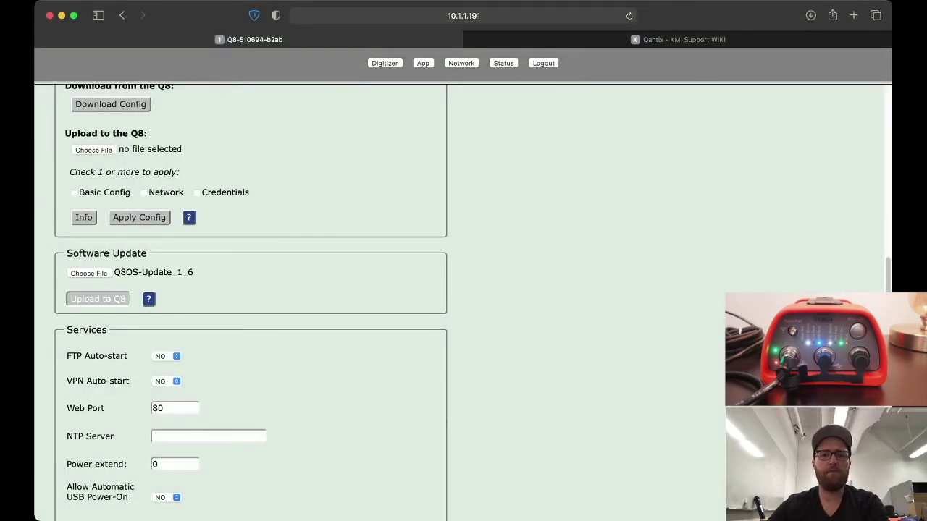
{"action": "key", "text": "Return"}
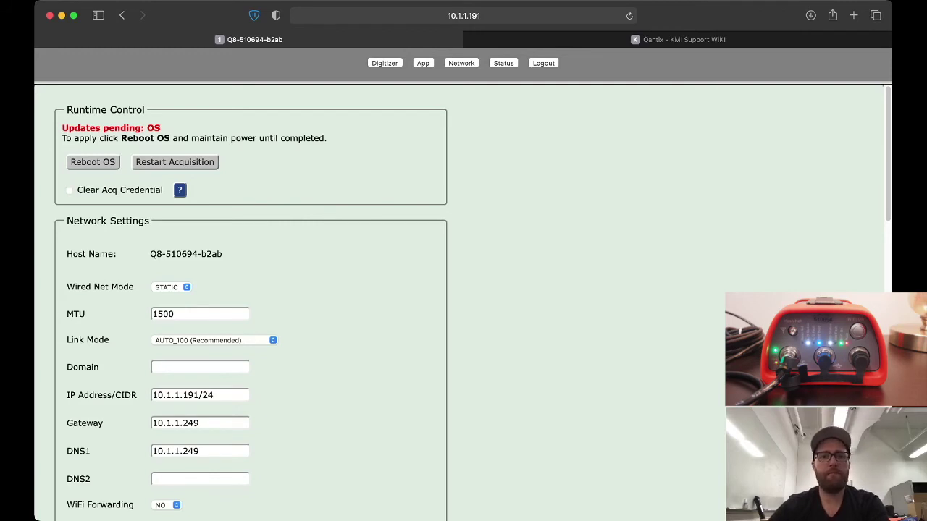
Reboot the Q8 OS to apply the 1.6 update, then switch to the KMI Support Wiki tab
{"action": "left_click", "coordinate": [92, 161]}
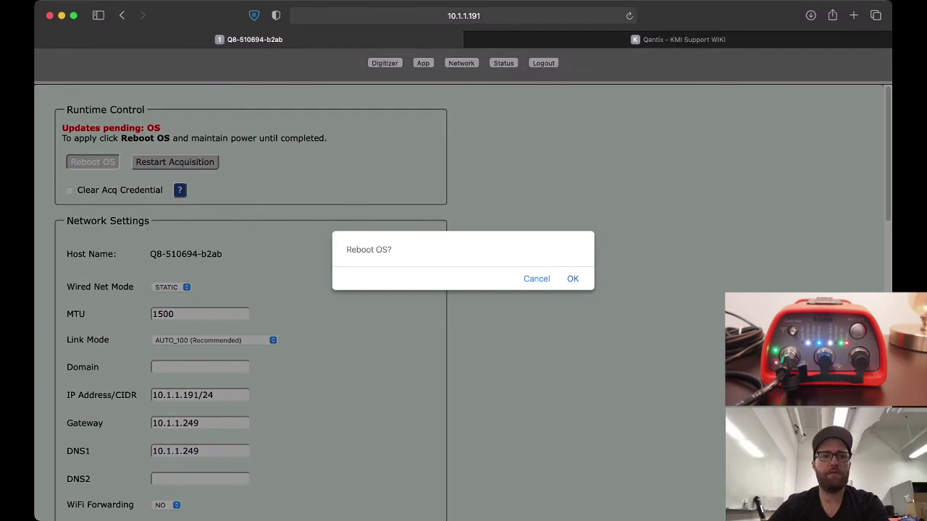
{"action": "key", "text": "Return"}
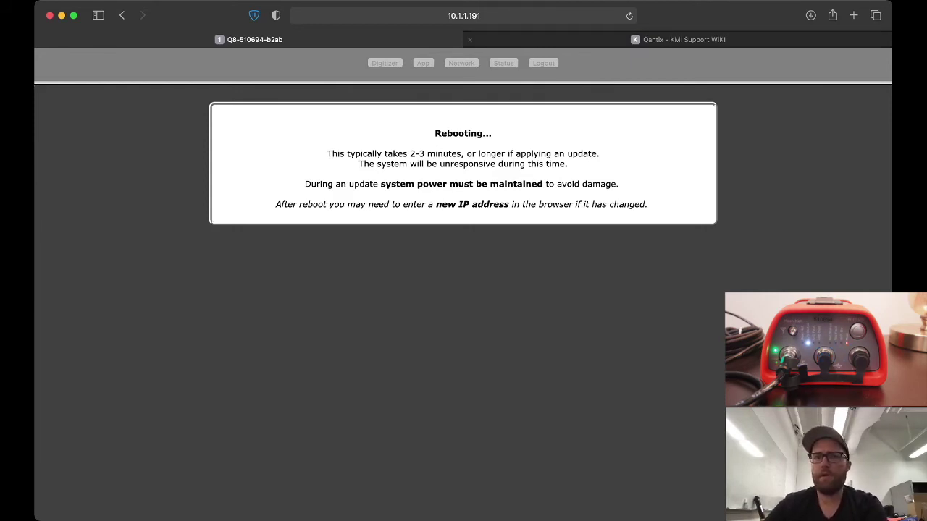
{"action": "left_click", "coordinate": [683, 39]}
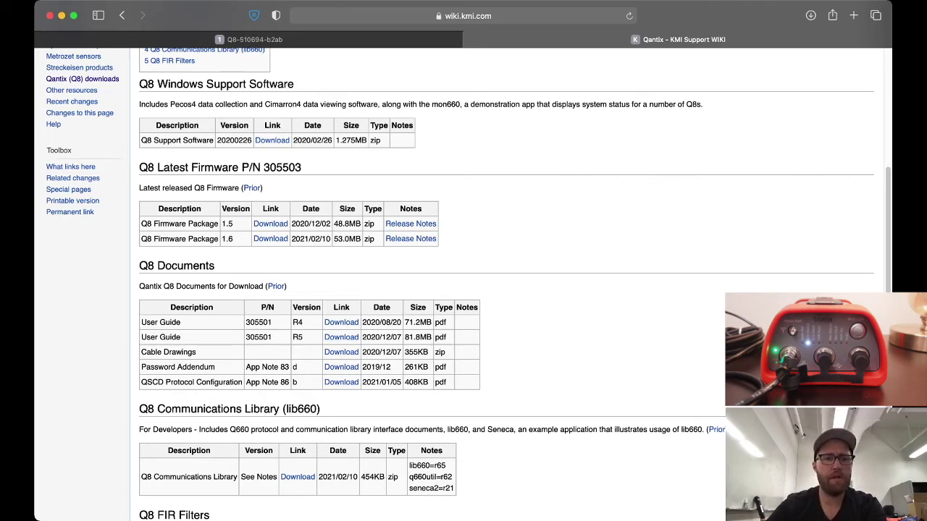
{"action": "scroll", "coordinate": [463, 283], "scroll_direction": "down", "scroll_amount": 1}
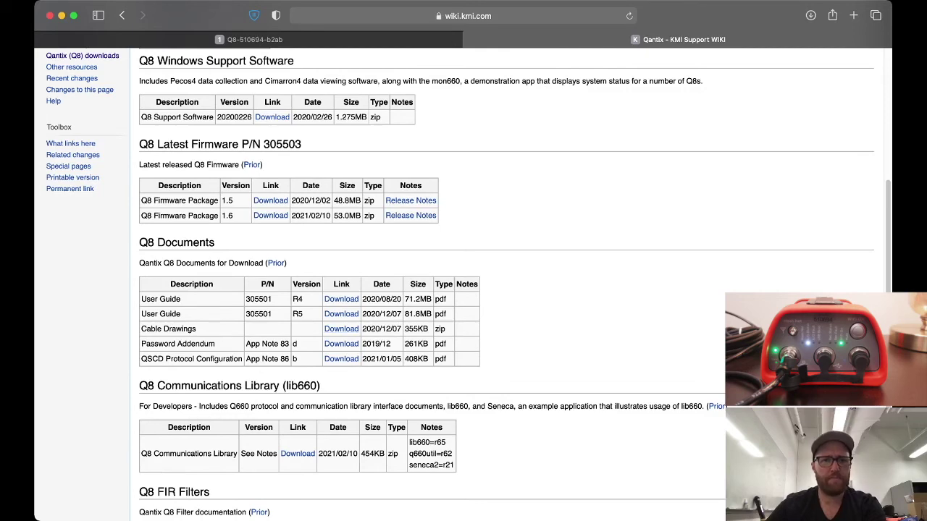
{"action": "scroll", "coordinate": [460, 284], "scroll_direction": "down", "scroll_amount": 3}
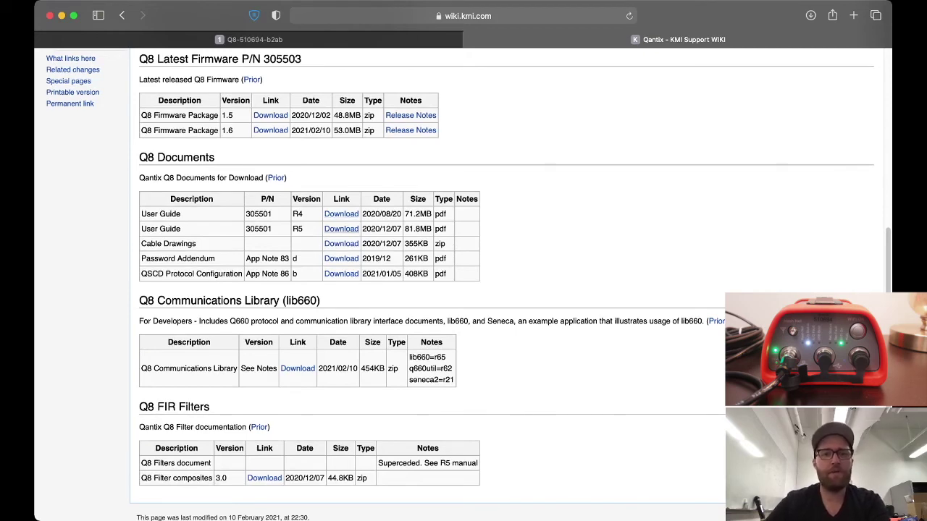
{"action": "scroll", "coordinate": [341, 229], "scroll_direction": "down", "scroll_amount": 2}
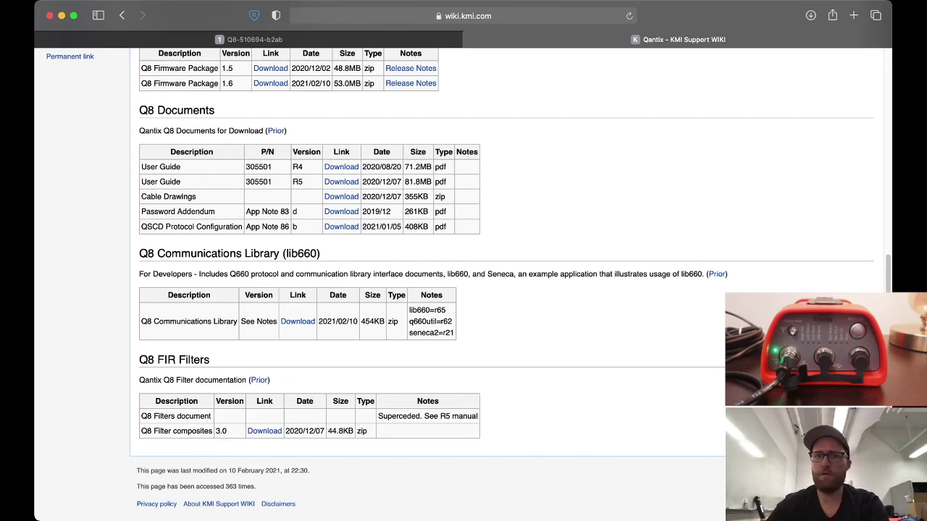
{"action": "key", "text": "ctrl+shift+Tab"}
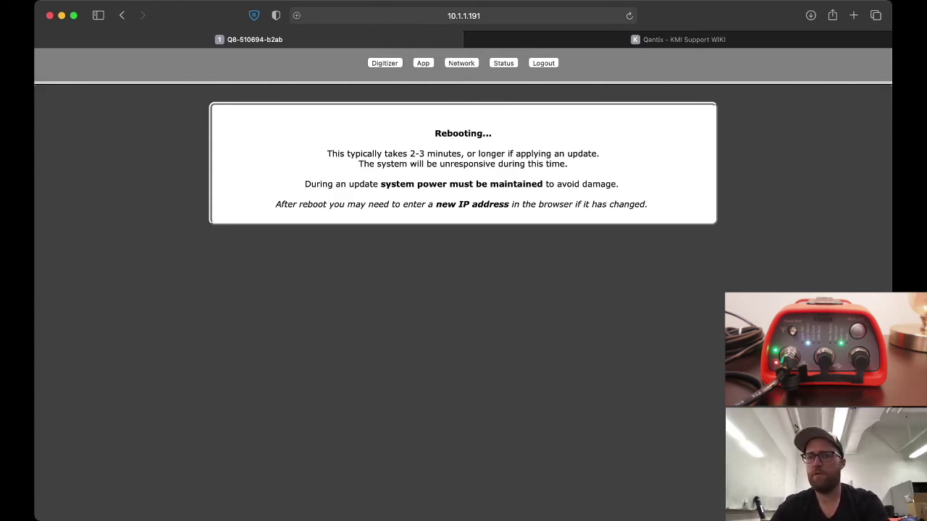
Reload 10.1.1.191 twice until OS Status shows KMI Q8 Update 1.6, then highlight that line
{"action": "key", "text": "super+l"}
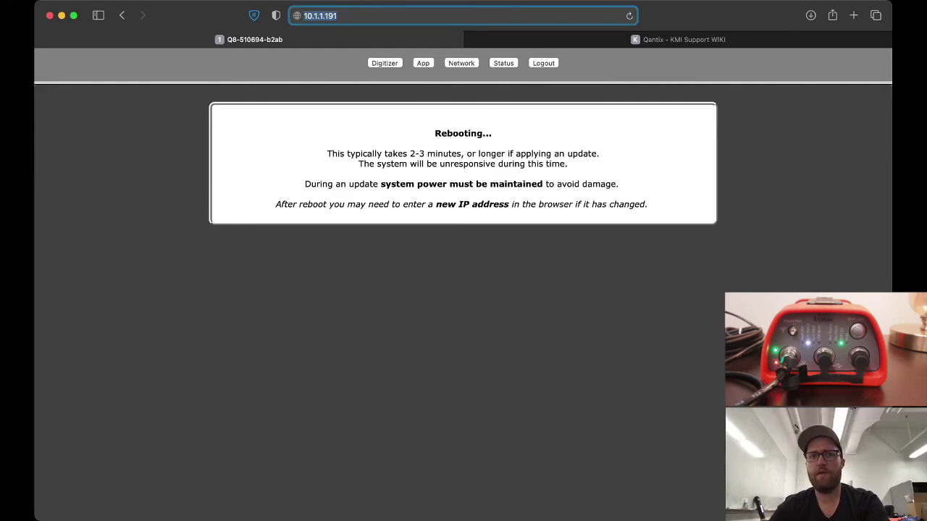
{"action": "key", "text": "Return"}
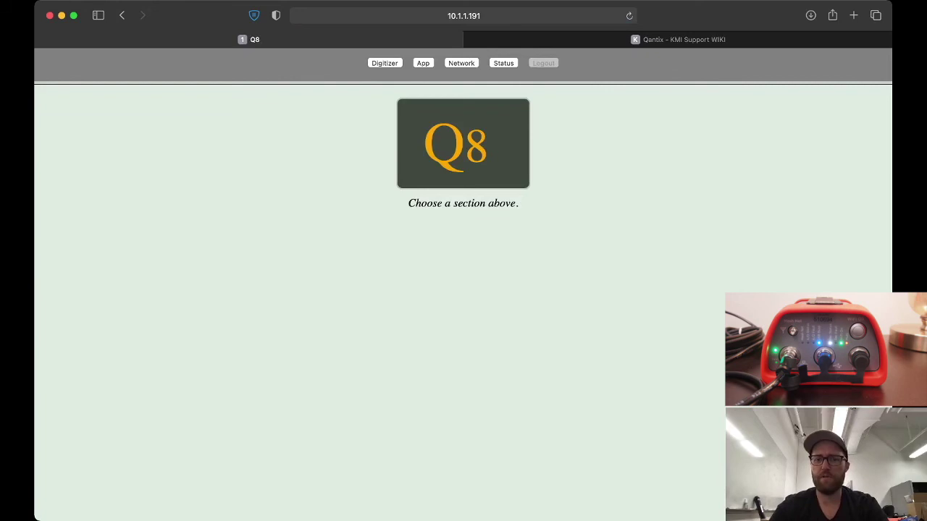
{"action": "key", "text": "super+l"}
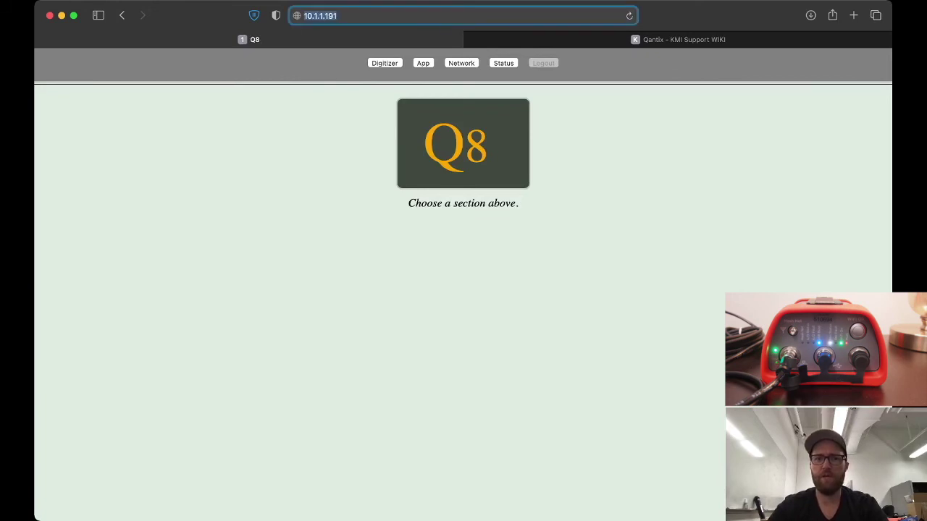
{"action": "key", "text": "Return"}
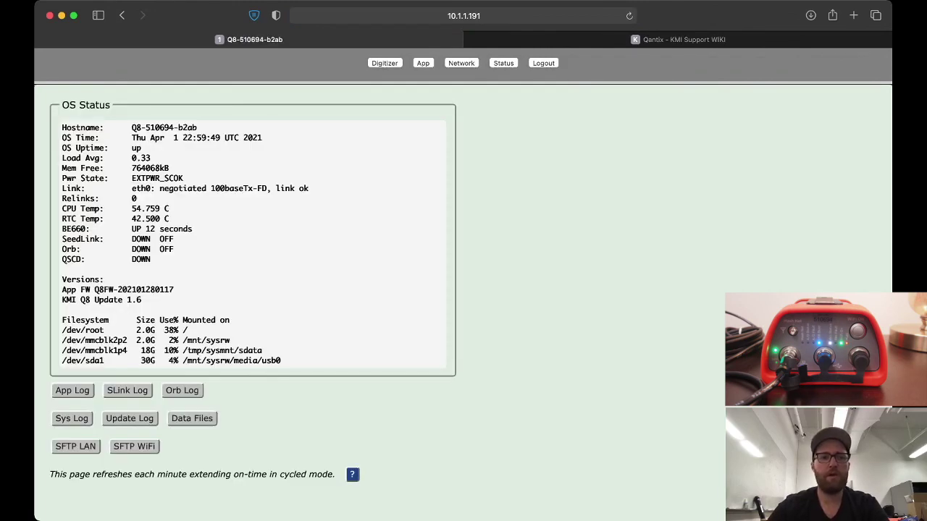
{"action": "left_click_drag", "start_coordinate": [61, 299], "coordinate": [142, 300]}
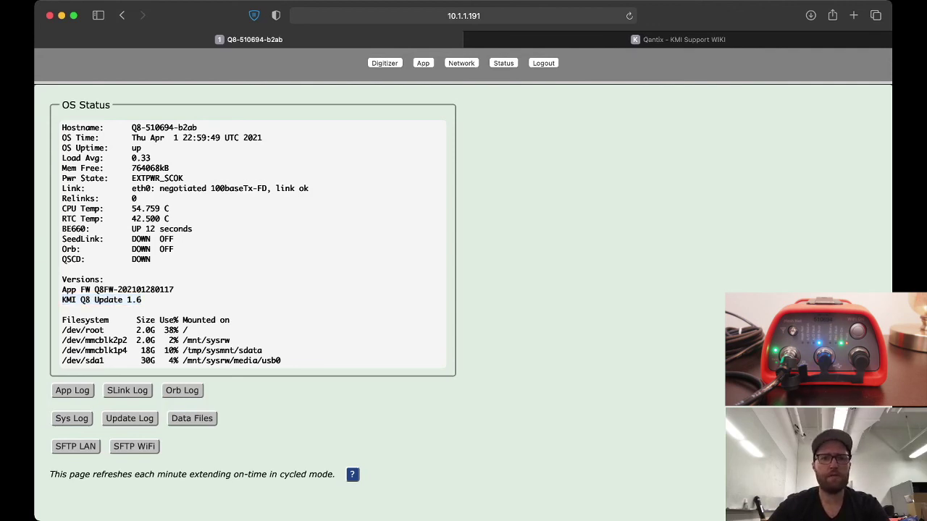
Open Digitizer status and highlight Front End 32.253, Back End 2.130 and System Supervisor versions
{"action": "left_click", "coordinate": [384, 63]}
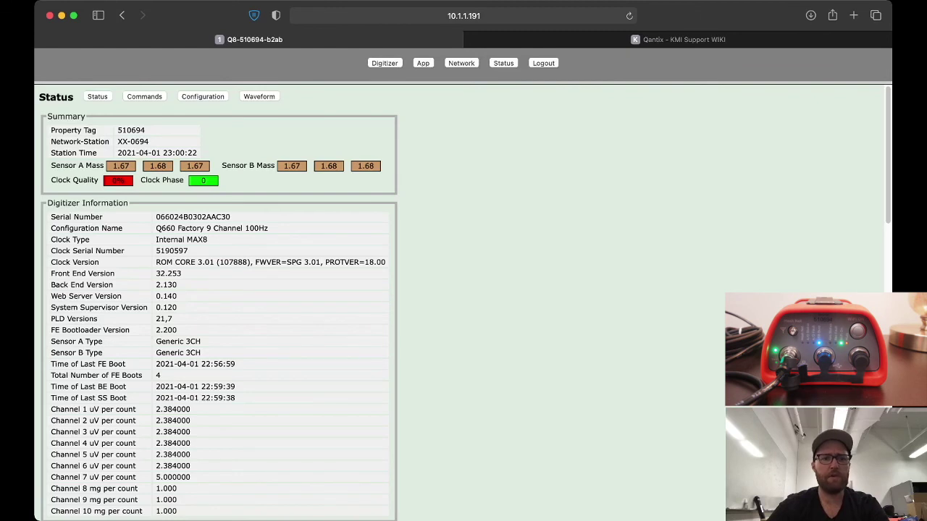
{"action": "left_click_drag", "start_coordinate": [51, 273], "coordinate": [177, 308]}
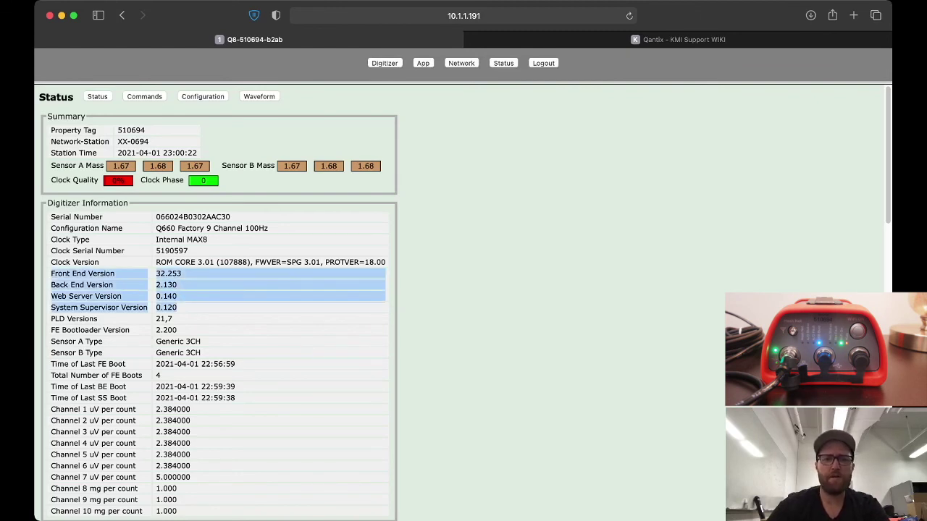